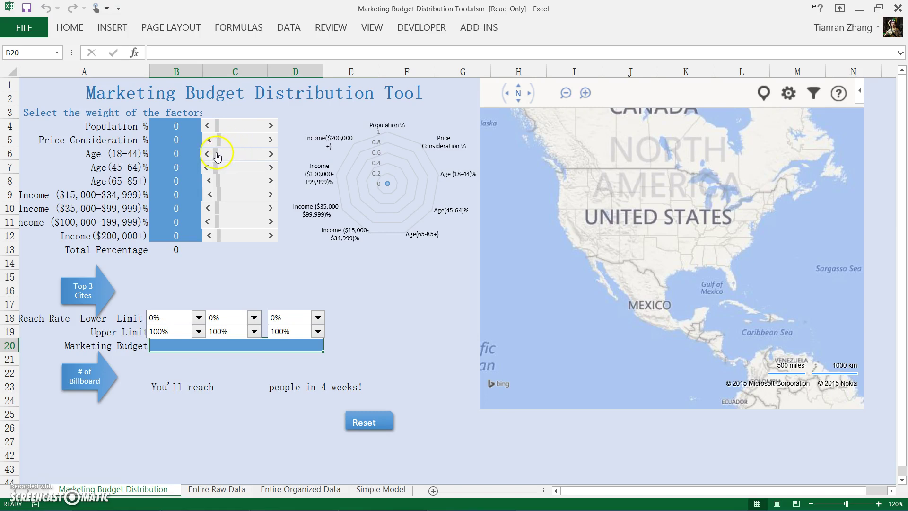
Set the weight of the Age (18-44) factor to 20%.
drag(217, 156, 228, 156)
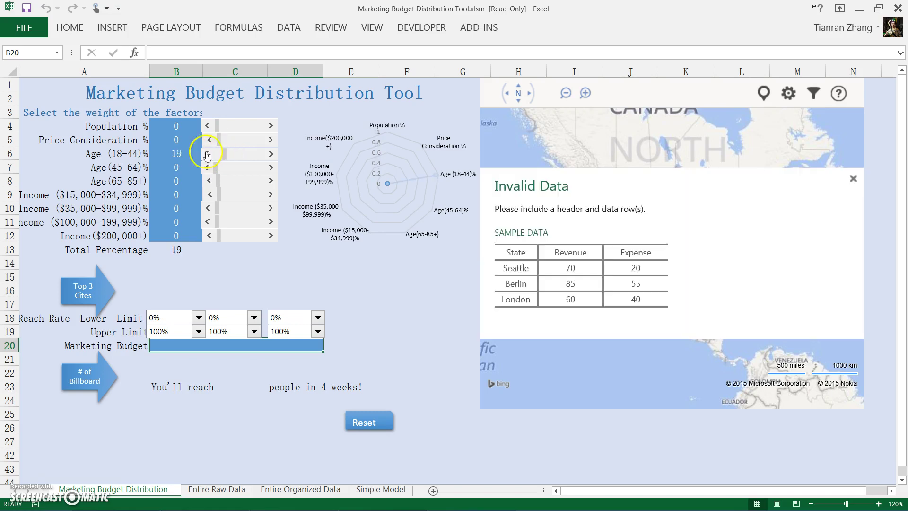
click(178, 153)
text(20)
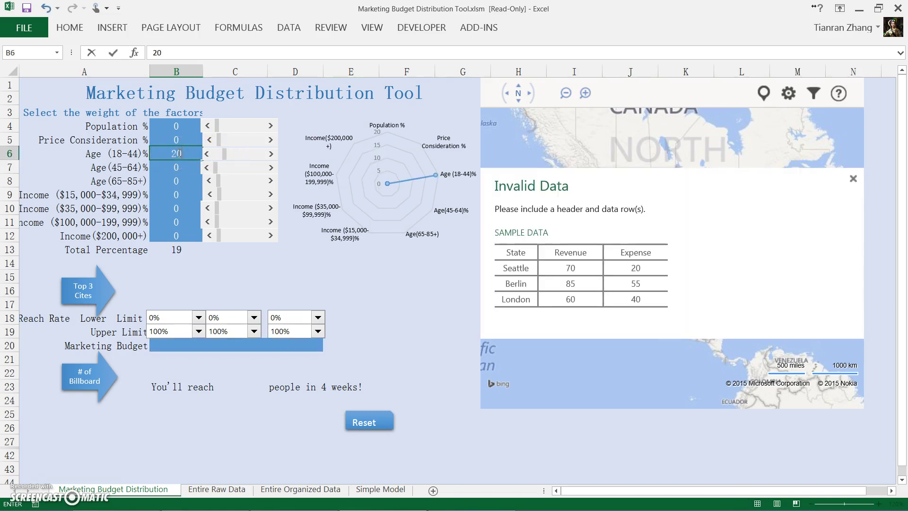
key(Return)
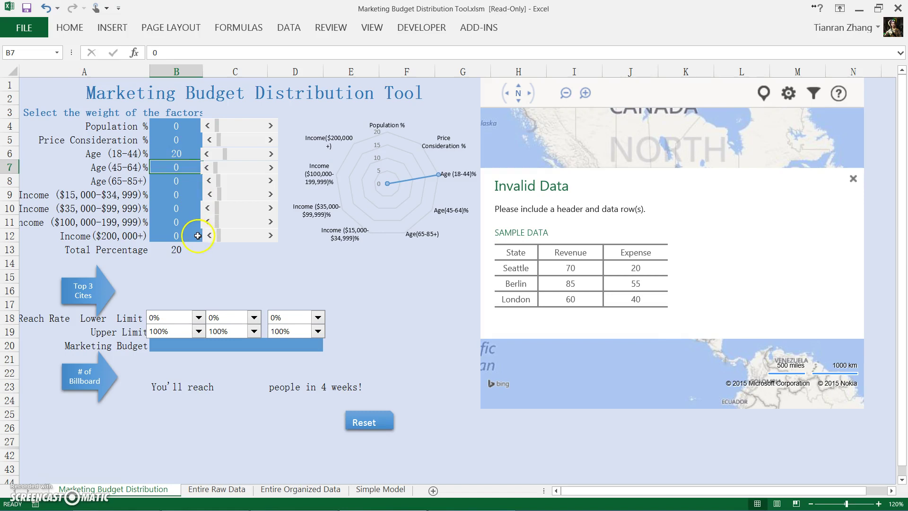
Set the weights of the Income ($100,000-199,999) and Income ($200,000+) factors to 10% each.
click(184, 222)
text(10)
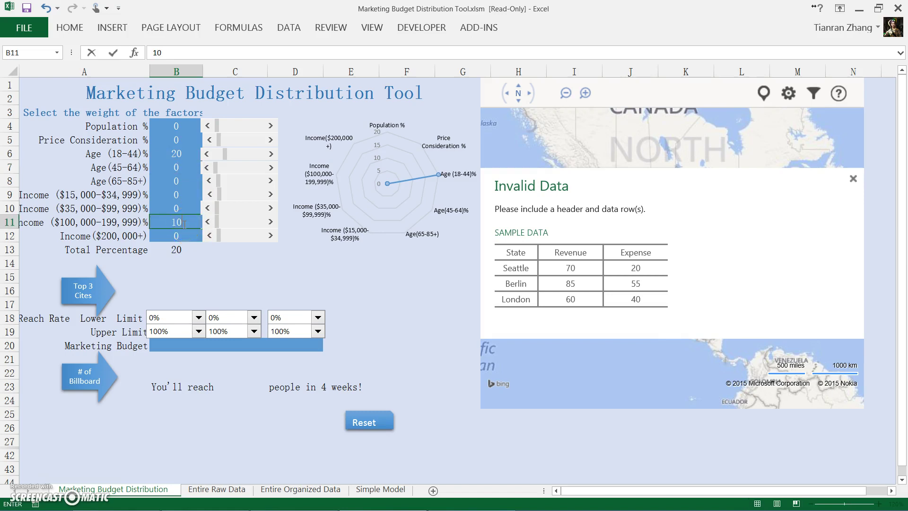
key(Return)
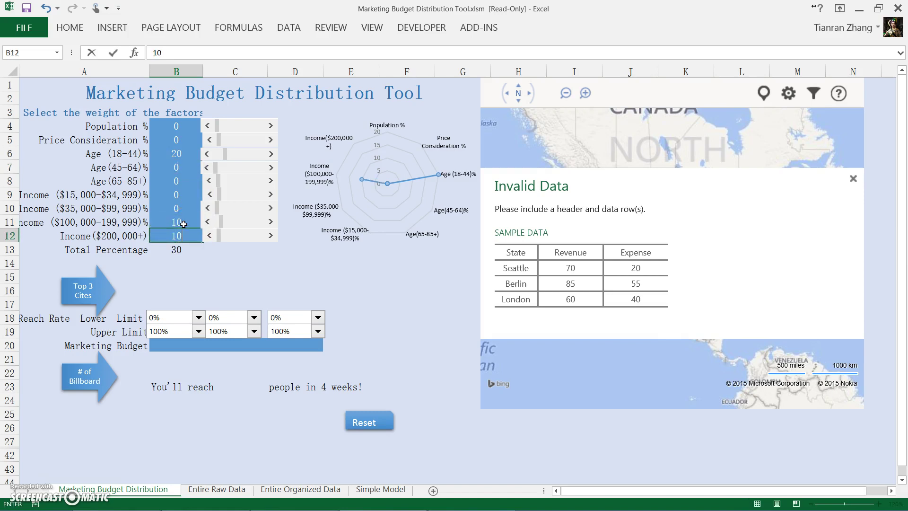
text(10)
key(Return)
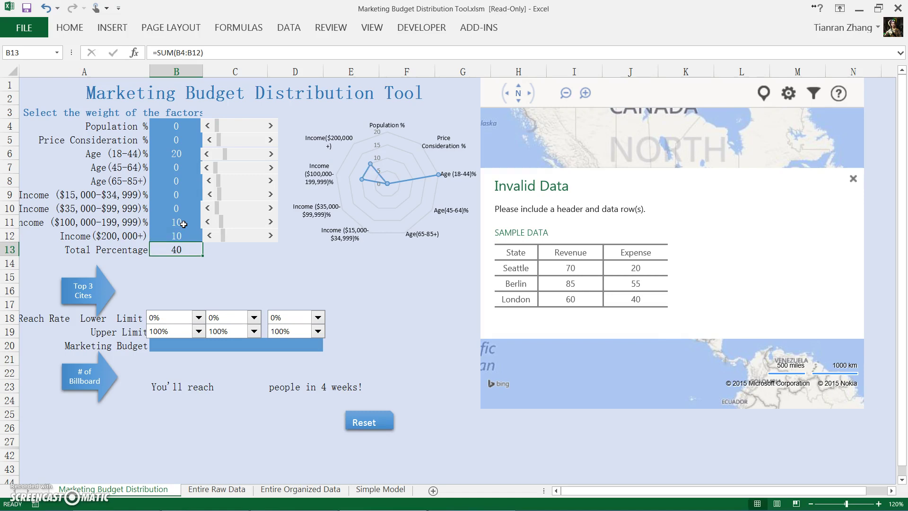
Set the Price Consideration weight to 60% and generate the top 3 cities from the weighted factors.
click(178, 138)
text(60)
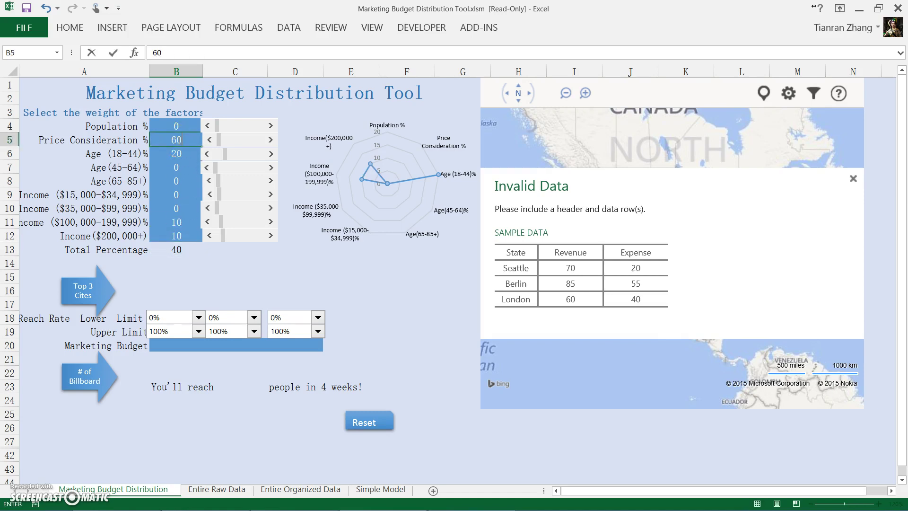
key(Return)
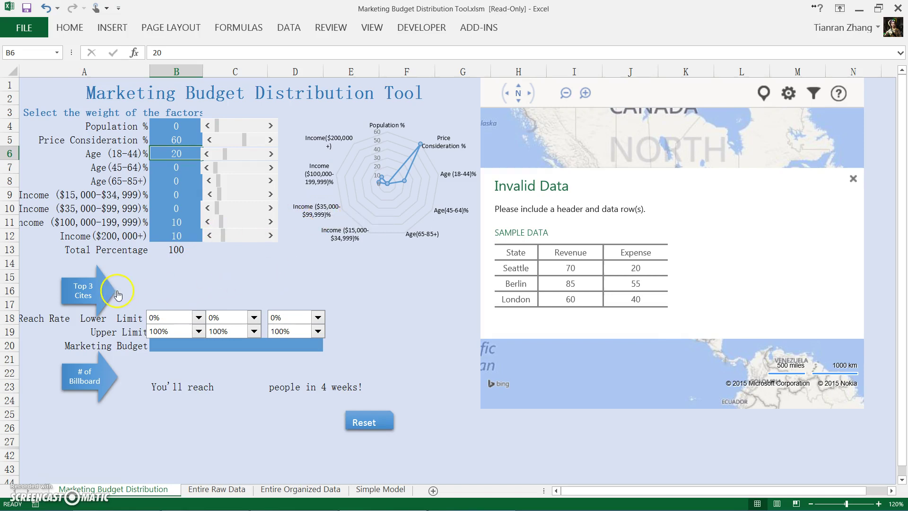
click(91, 294)
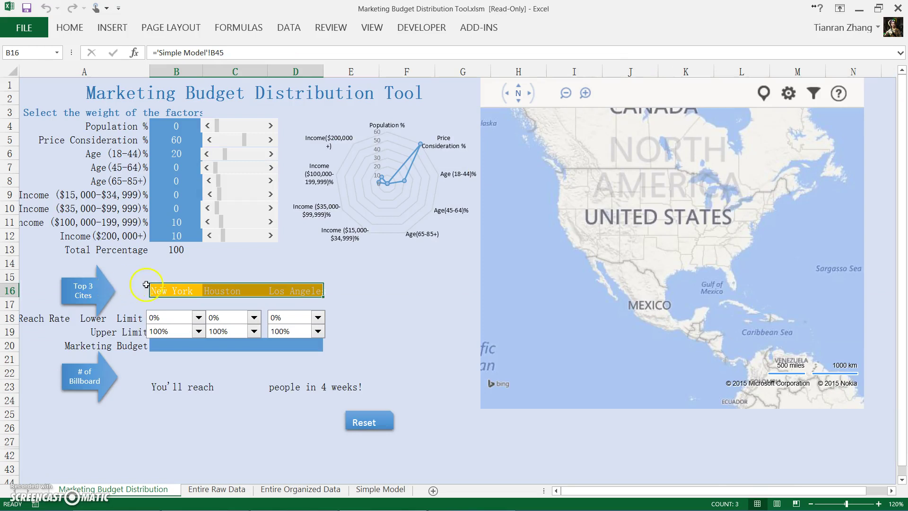
click(175, 287)
drag(175, 287, 312, 289)
Set New York's reach rate limits to 10% lower and 60% upper.
click(198, 318)
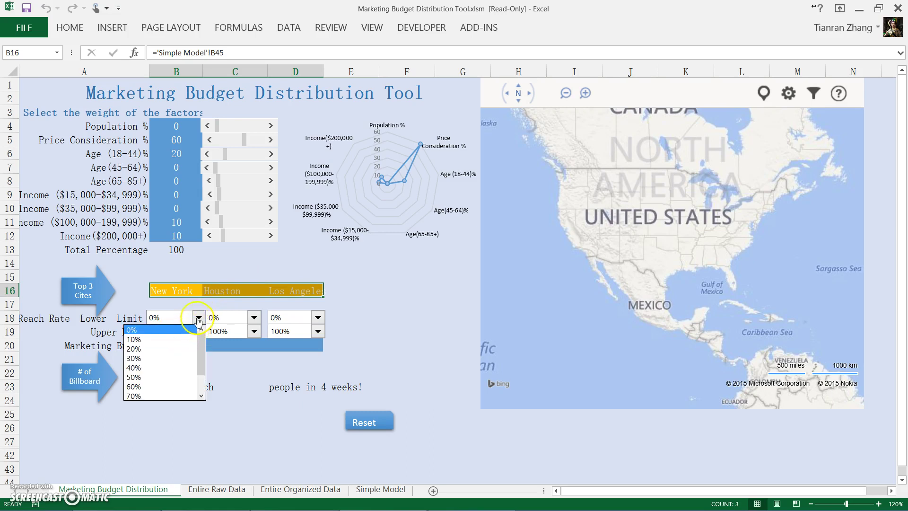
click(185, 339)
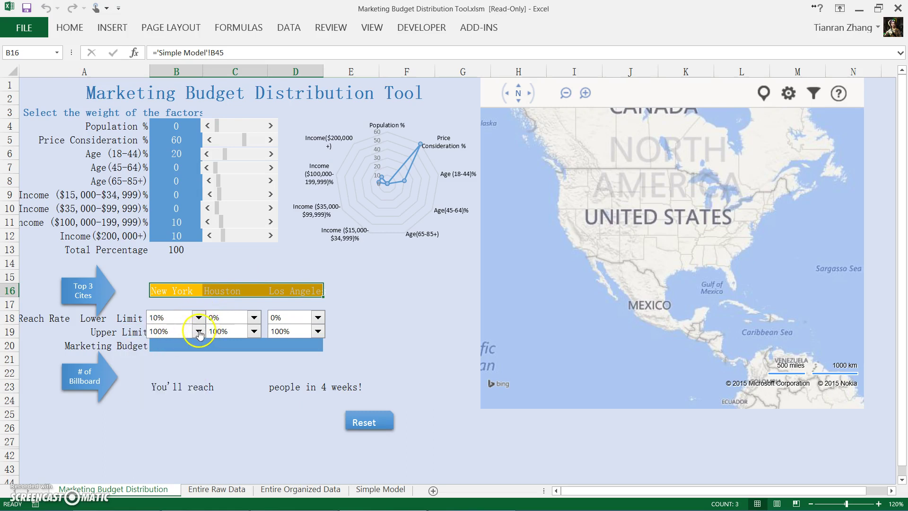
click(199, 332)
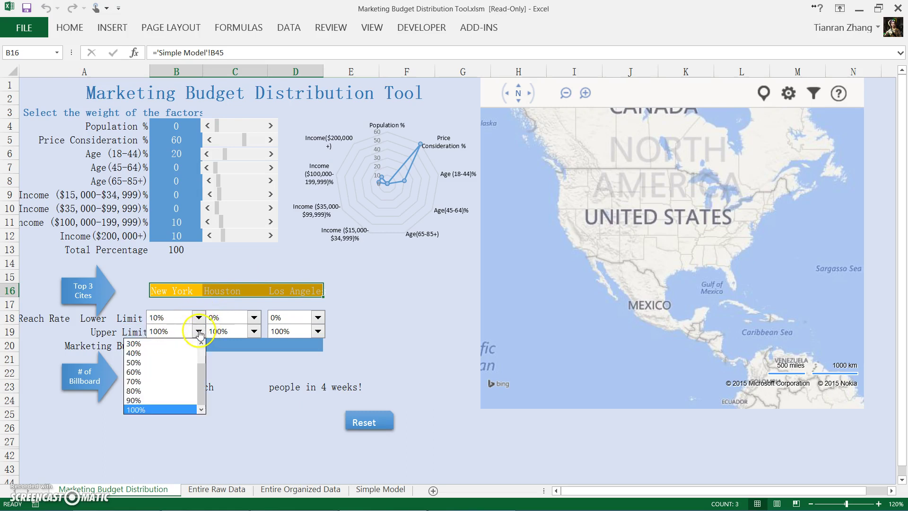
click(176, 373)
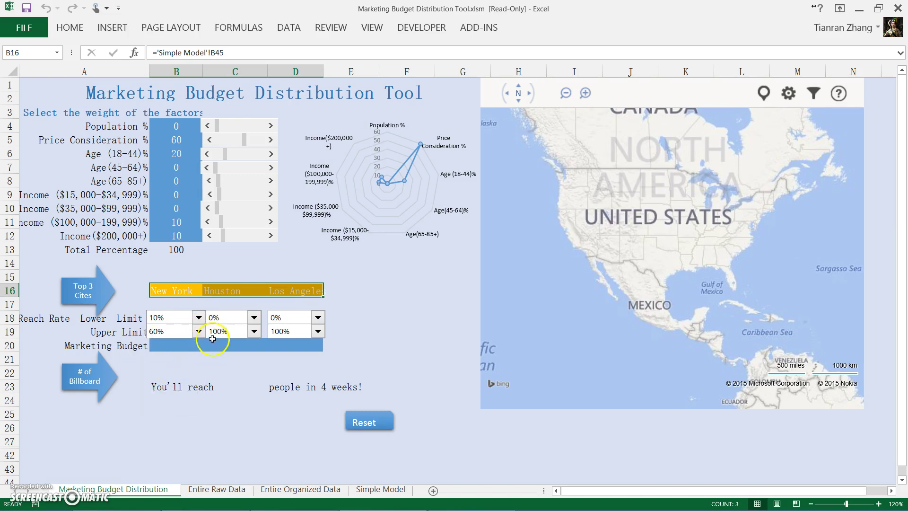
Set the upper reach rate limit to 70% for Houston and 80% for Los Angeles.
click(254, 331)
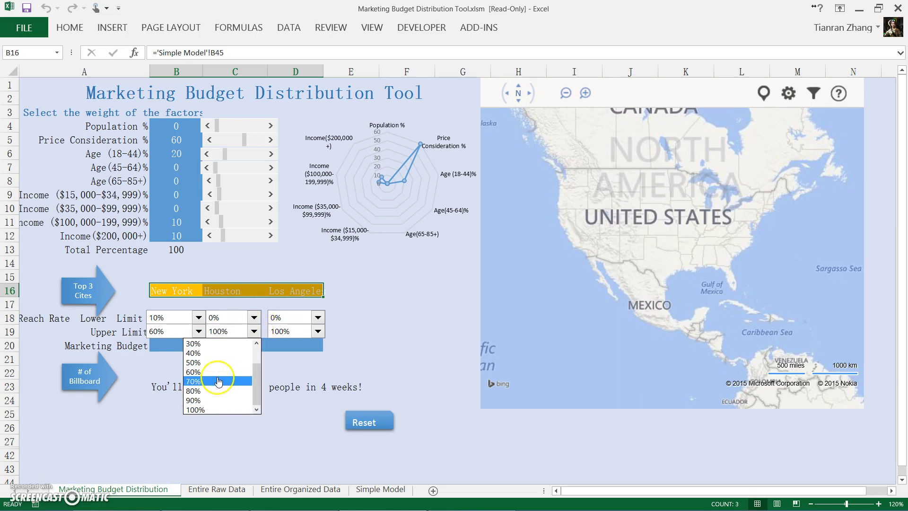
click(218, 381)
click(316, 332)
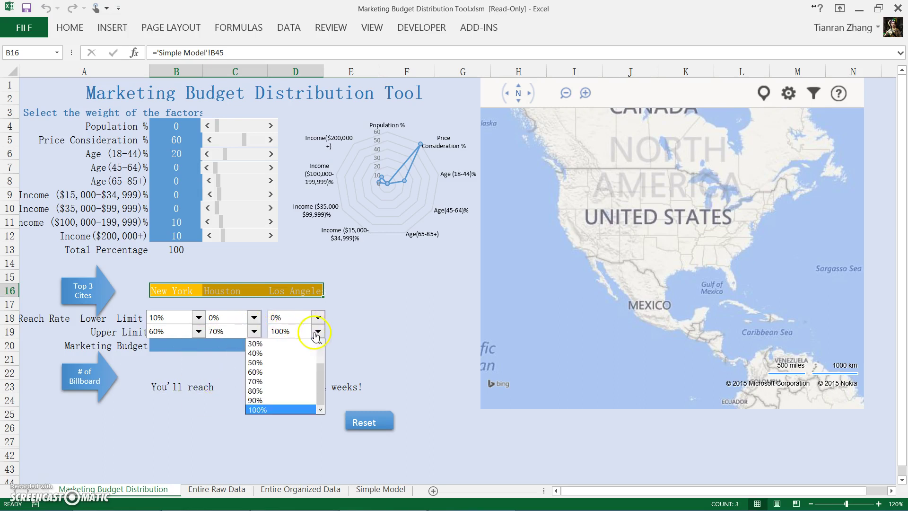
click(284, 390)
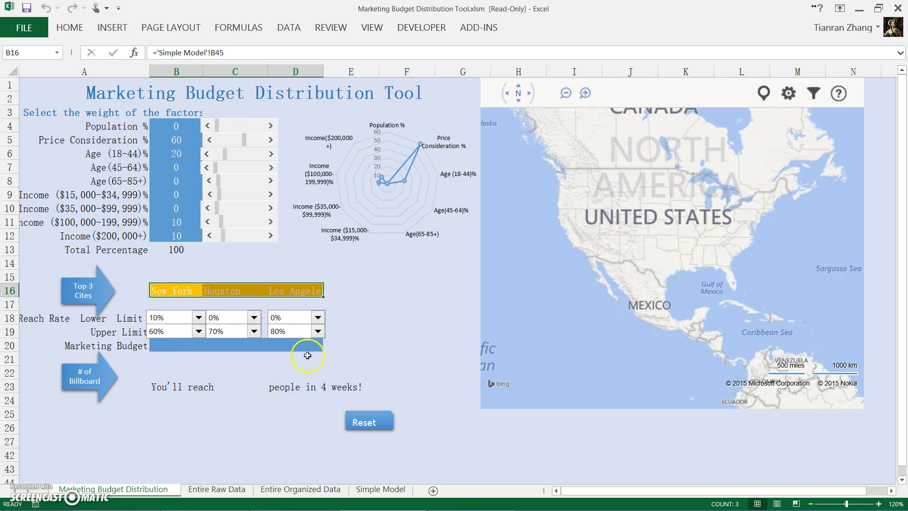
Enter a marketing budget of 1,000,000 and calculate the number of billboards for each of the three cities.
click(222, 346)
text(1000)
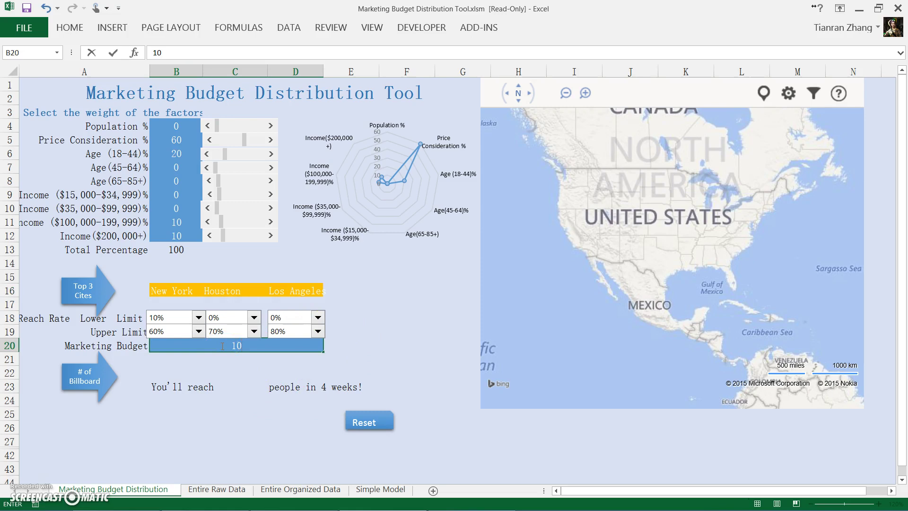
text(000)
click(86, 381)
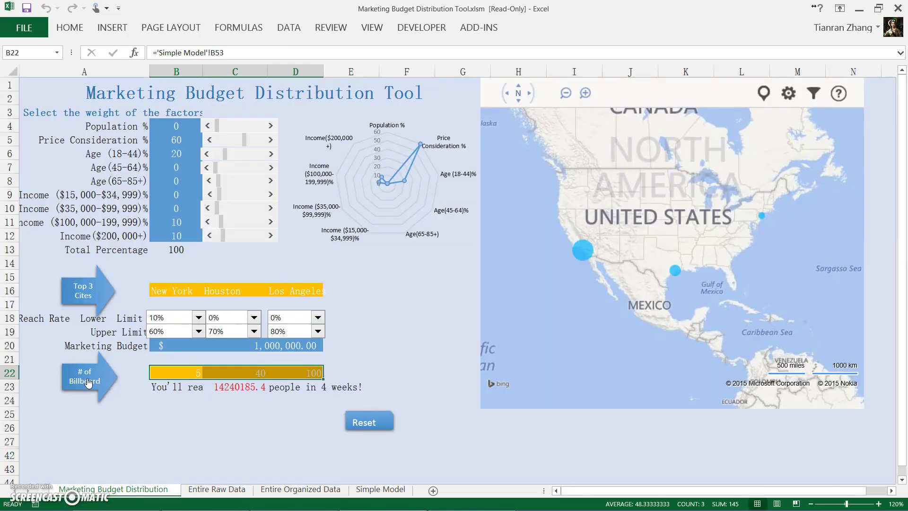
click(176, 371)
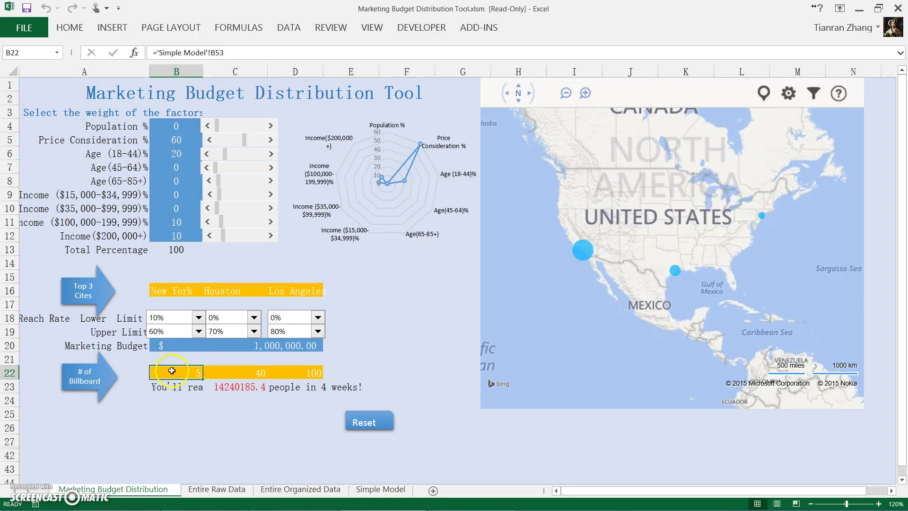
click(251, 372)
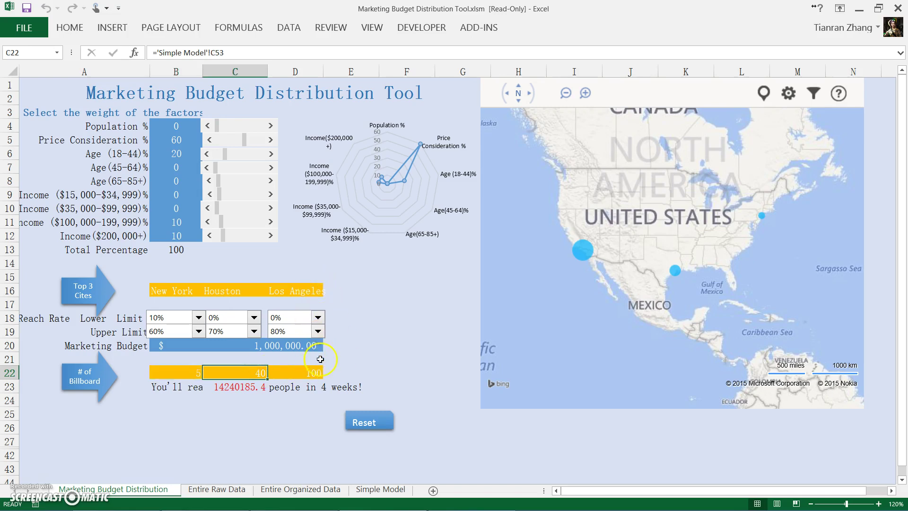
click(303, 373)
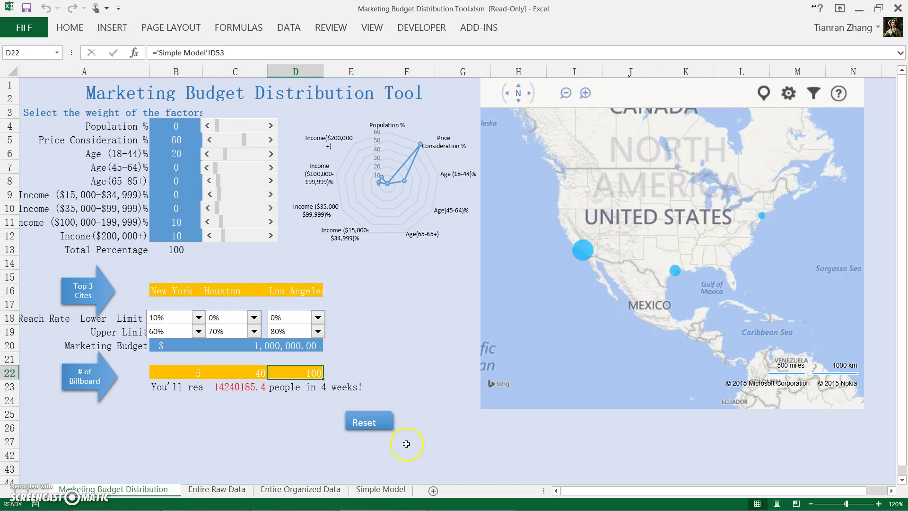
Examine the CPM and Age (18-44) columns and New York's age figure in the Entire Organized Data sheet.
click(312, 490)
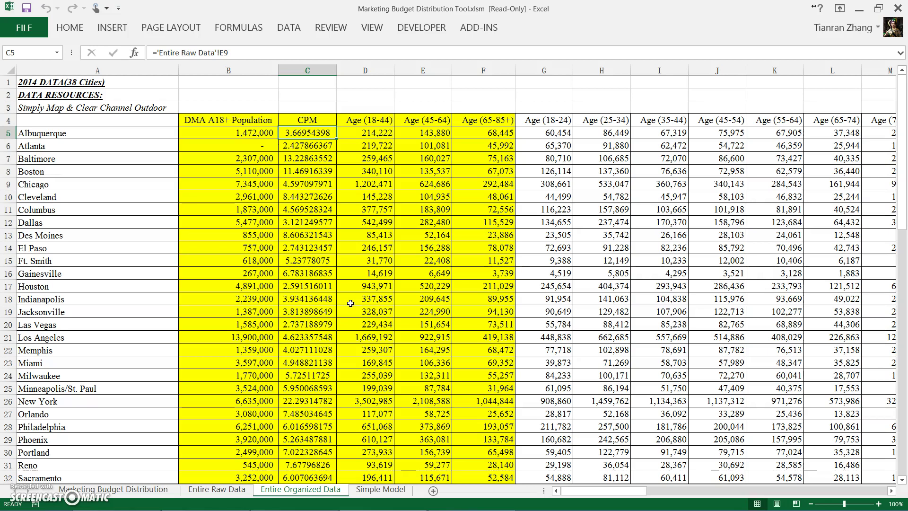
key(ctrl+c)
click(361, 120)
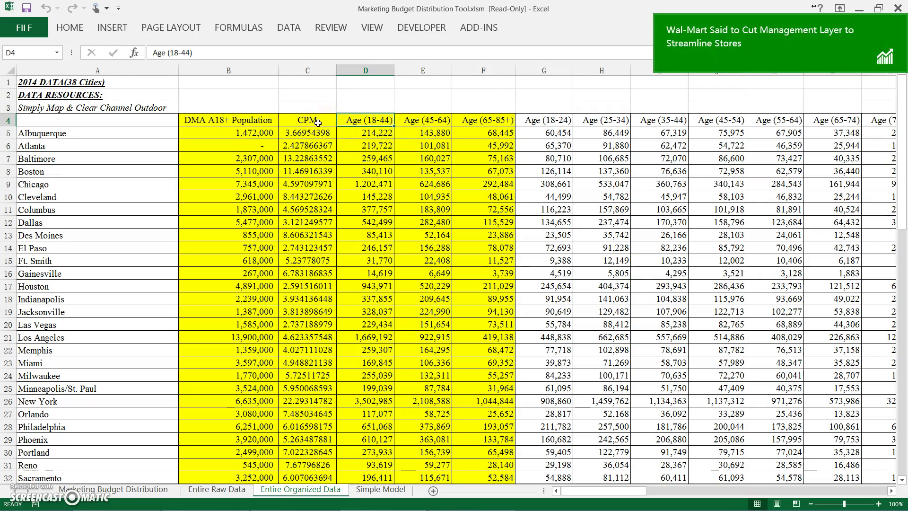
click(318, 122)
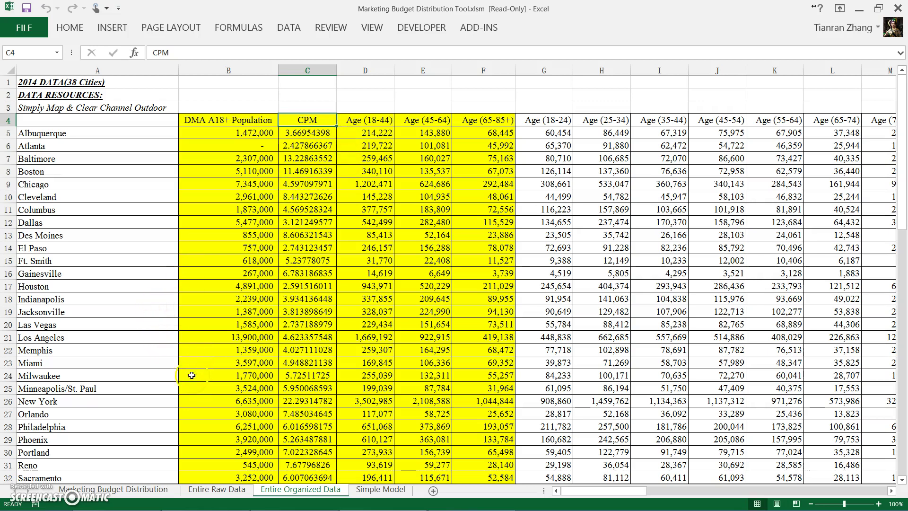
click(358, 400)
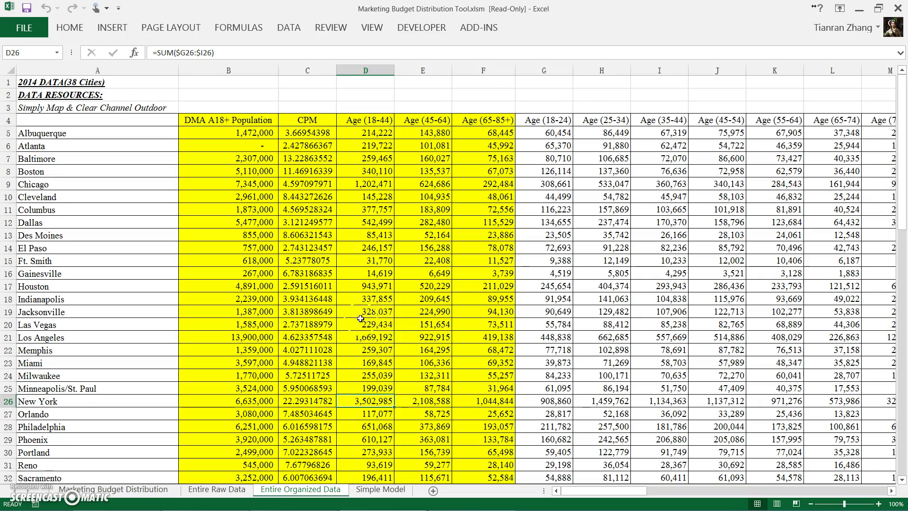
Examine New York's CPM and Age (18-44) values and the cities' Factor and Rank columns in the Simple Model sheet.
click(385, 493)
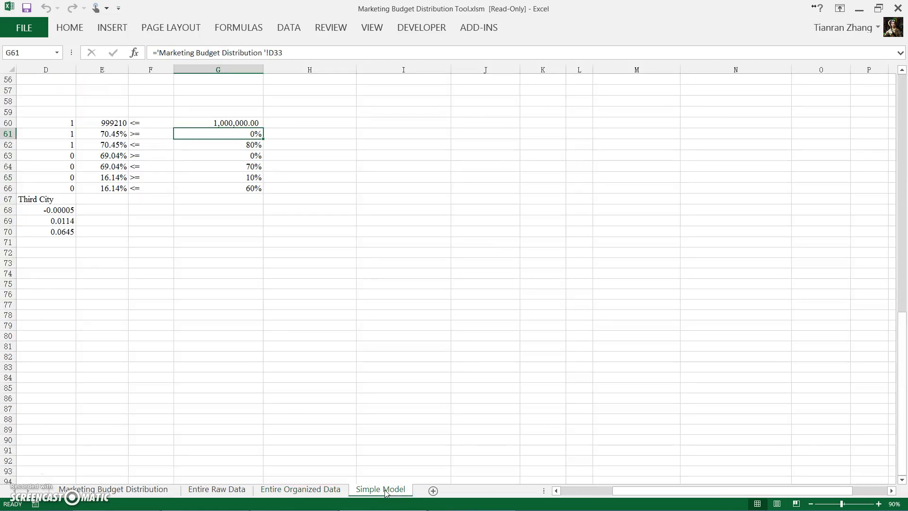
scroll(266, 266, up, 6)
scroll(267, 268, up, 12)
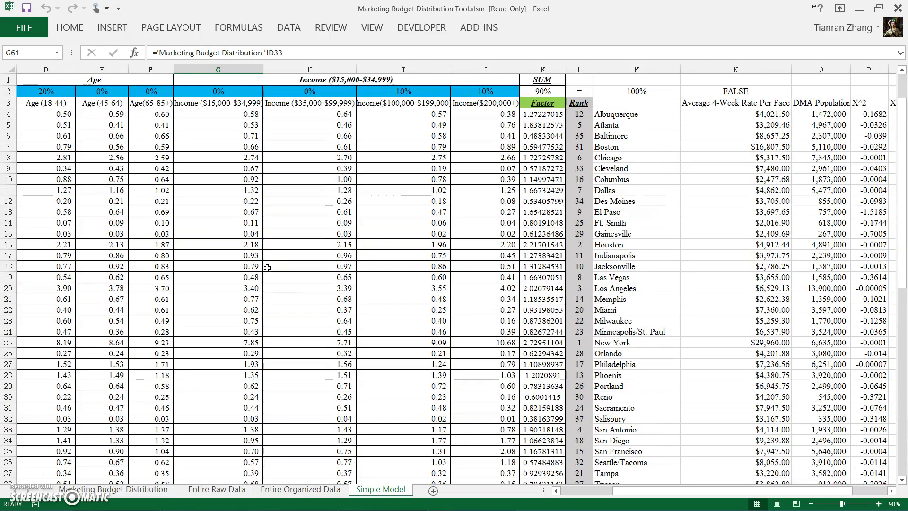
scroll(267, 267, left, 3)
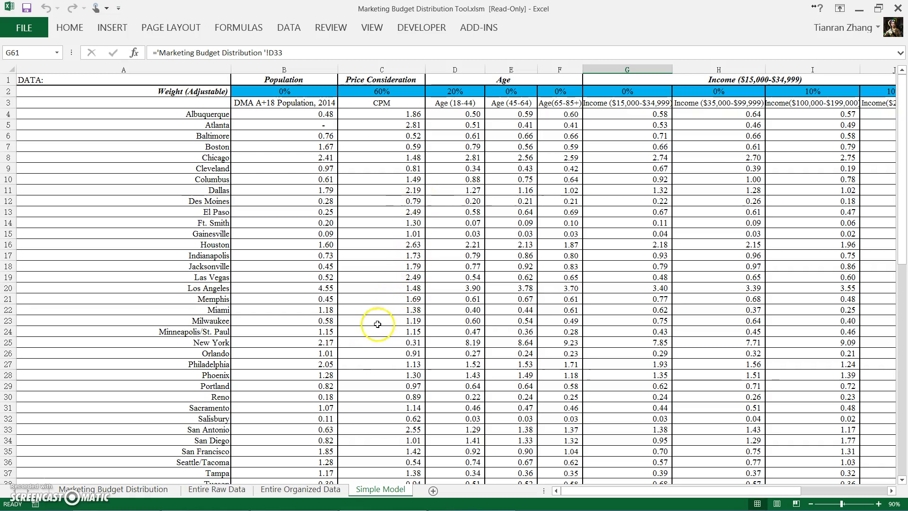
click(411, 341)
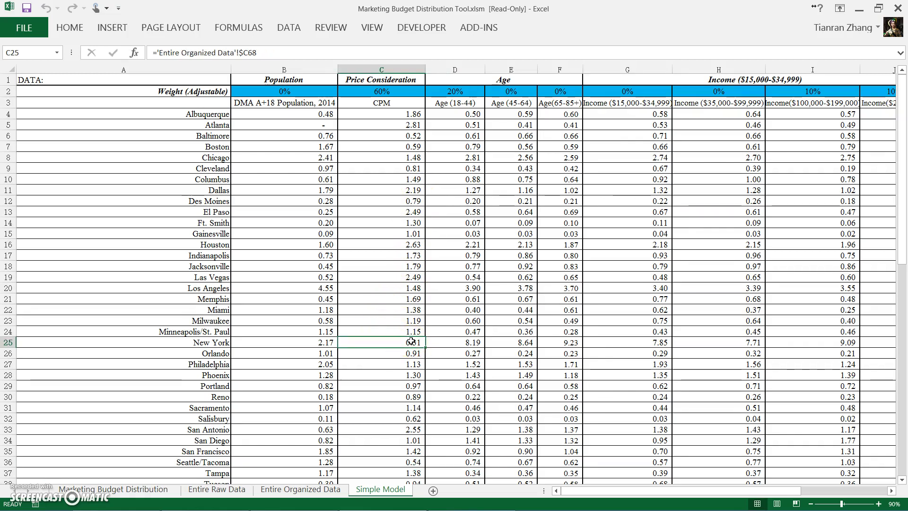
click(415, 343)
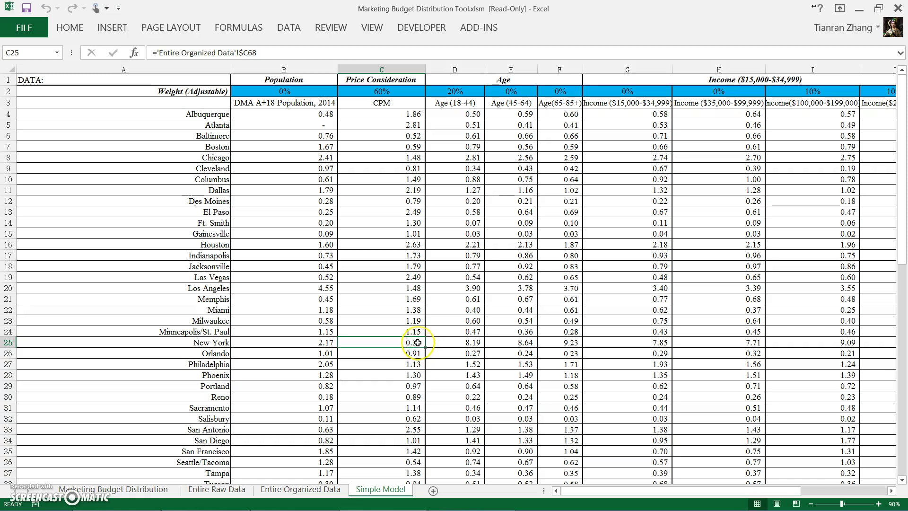
click(470, 346)
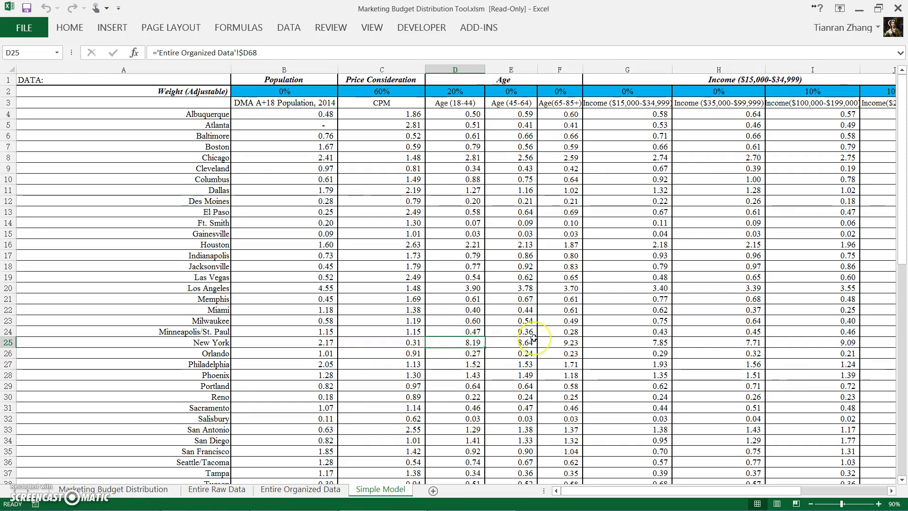
scroll(526, 336, right, 3)
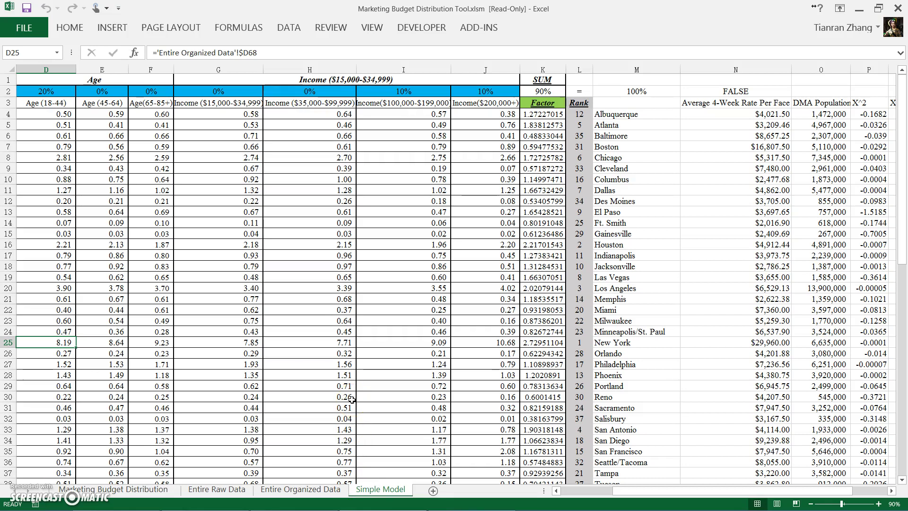
Examine Albuquerque's regression formula in the Entire Raw Data sheet and return to the Simple Model sheet.
click(224, 492)
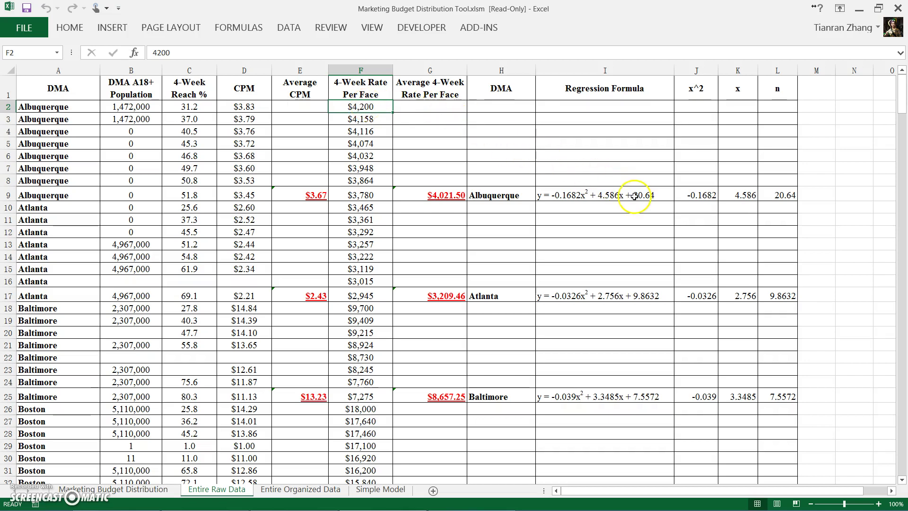
click(605, 198)
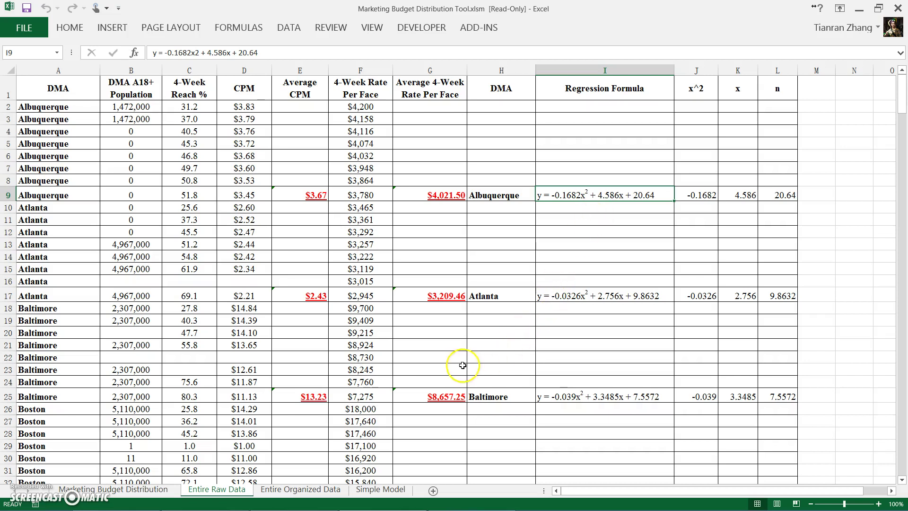
click(376, 489)
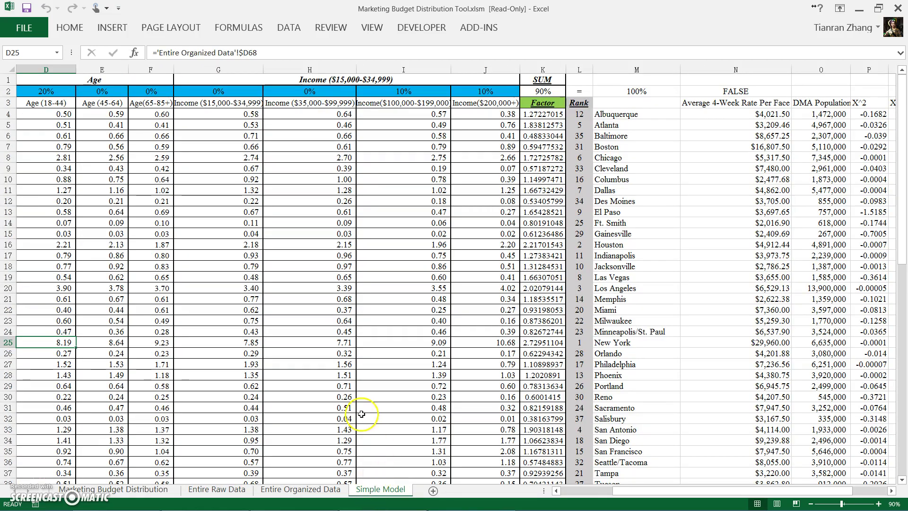
Examine the billboard decision variables, New York's 4-week reach rate and people-reached formulas, and the objective formula below the Simple Model city table.
scroll(361, 413, down, 8)
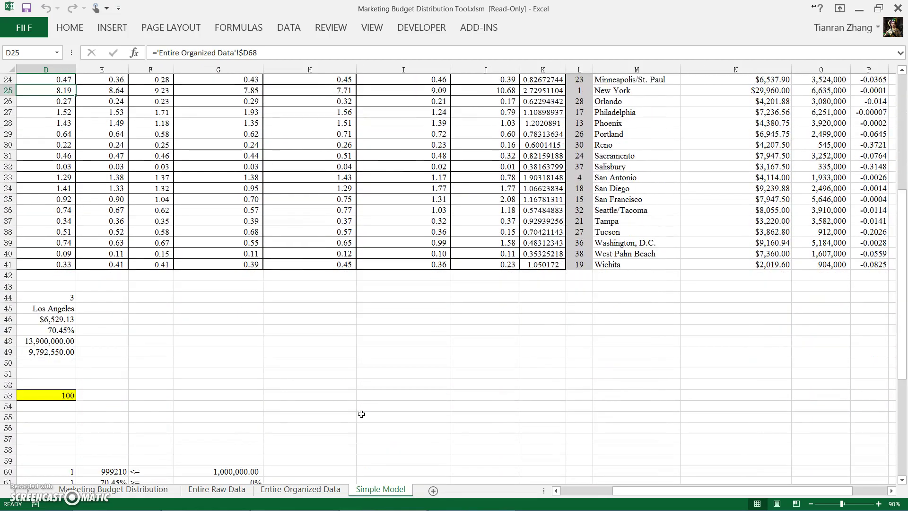
scroll(361, 414, left, 3)
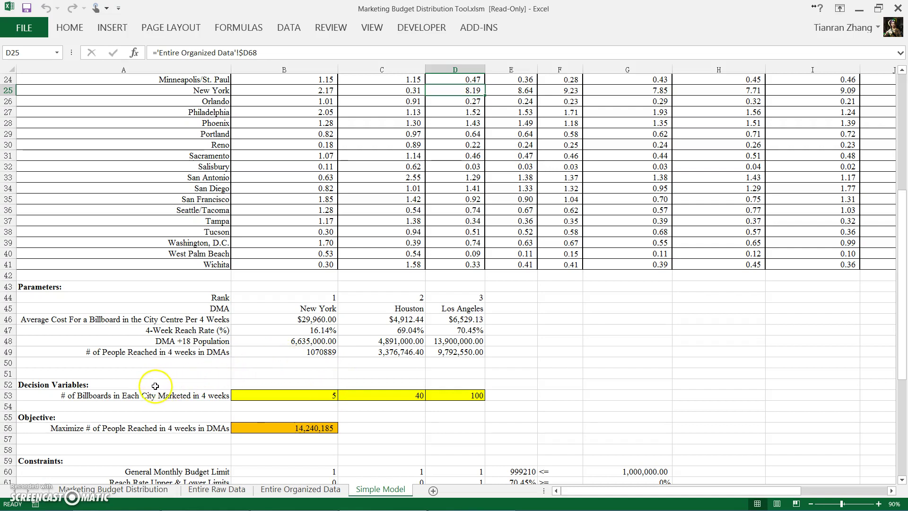
click(135, 396)
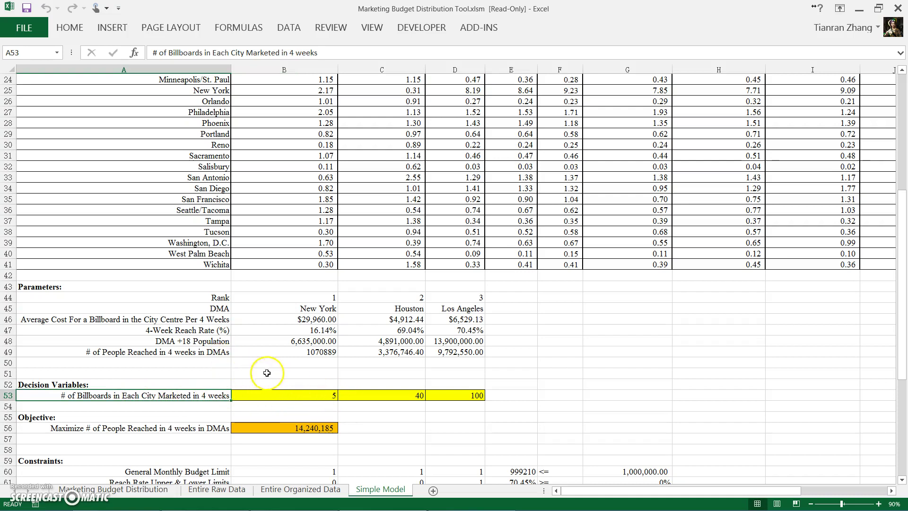
click(279, 330)
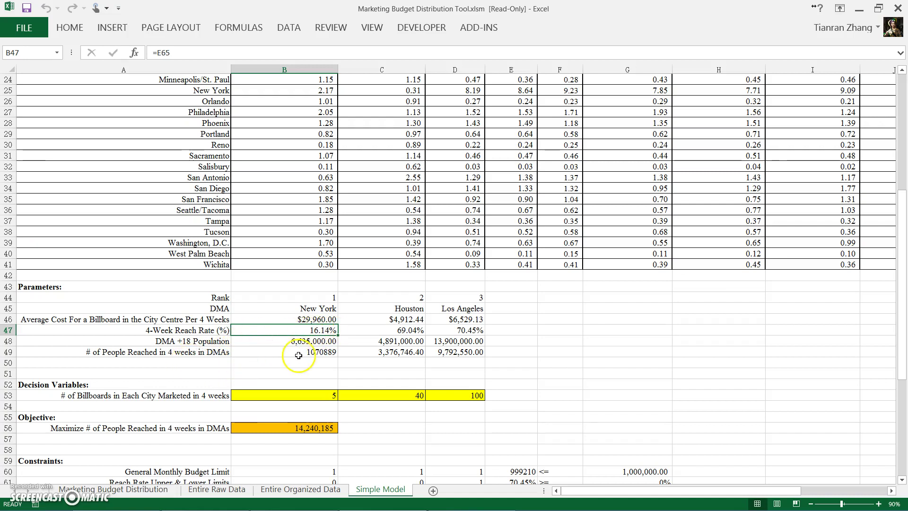
click(314, 353)
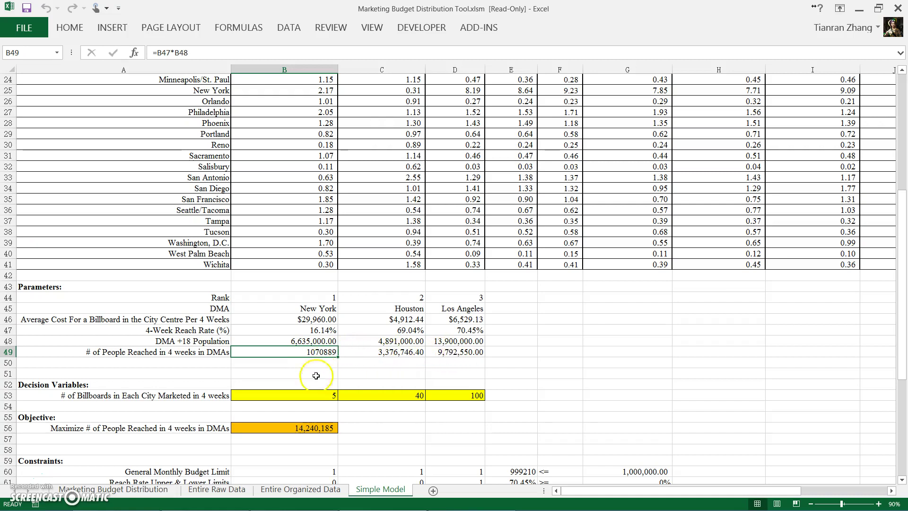
click(281, 428)
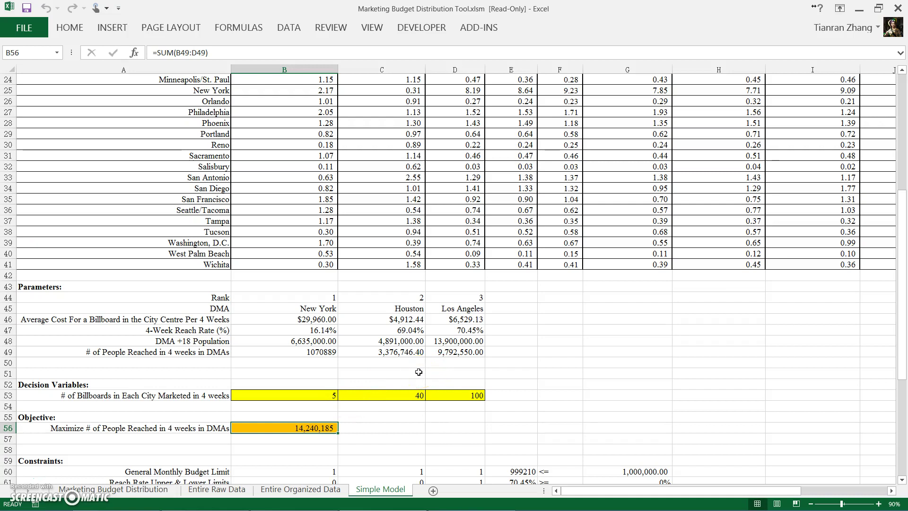
scroll(418, 372, down, 1)
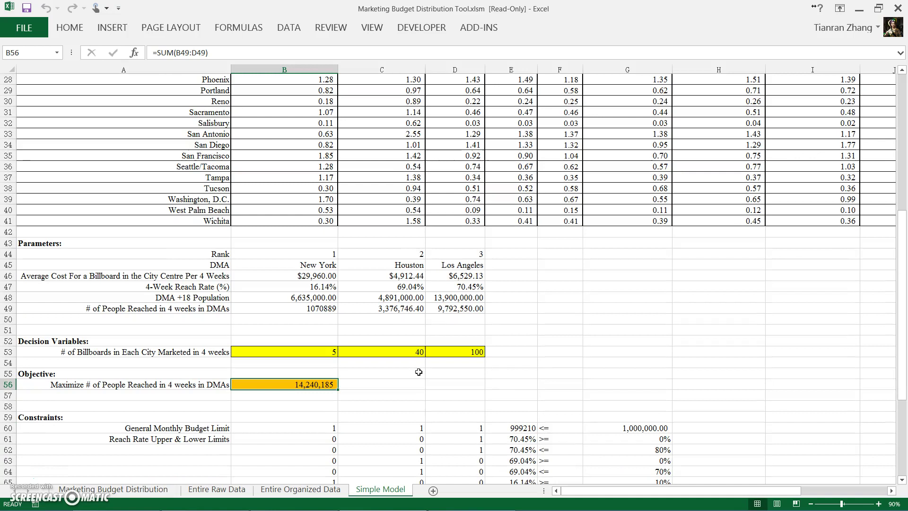